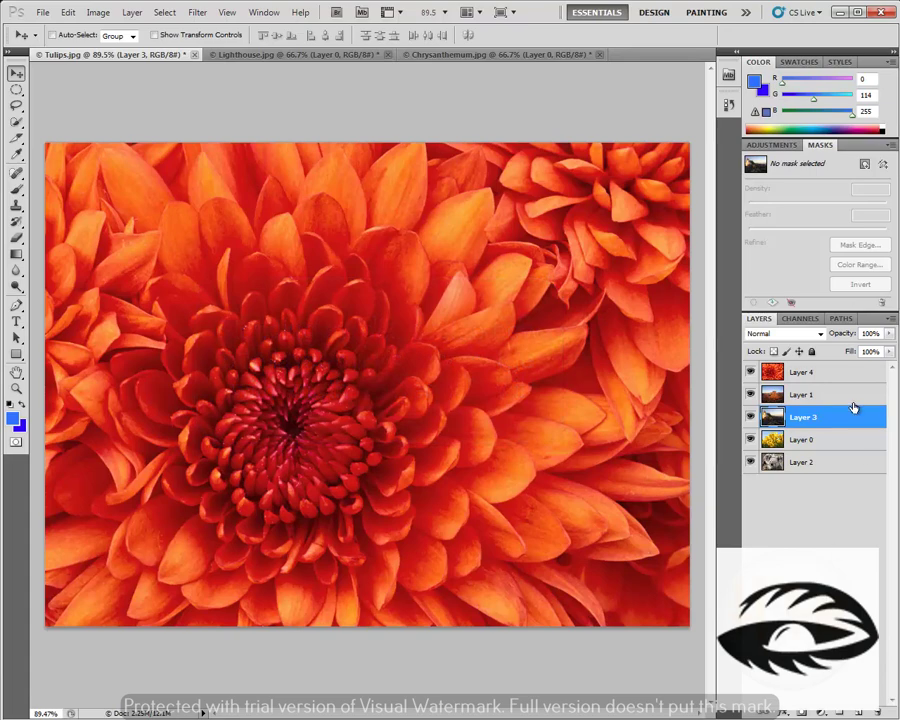
{"action": "left_click", "coordinate": [805, 378]}
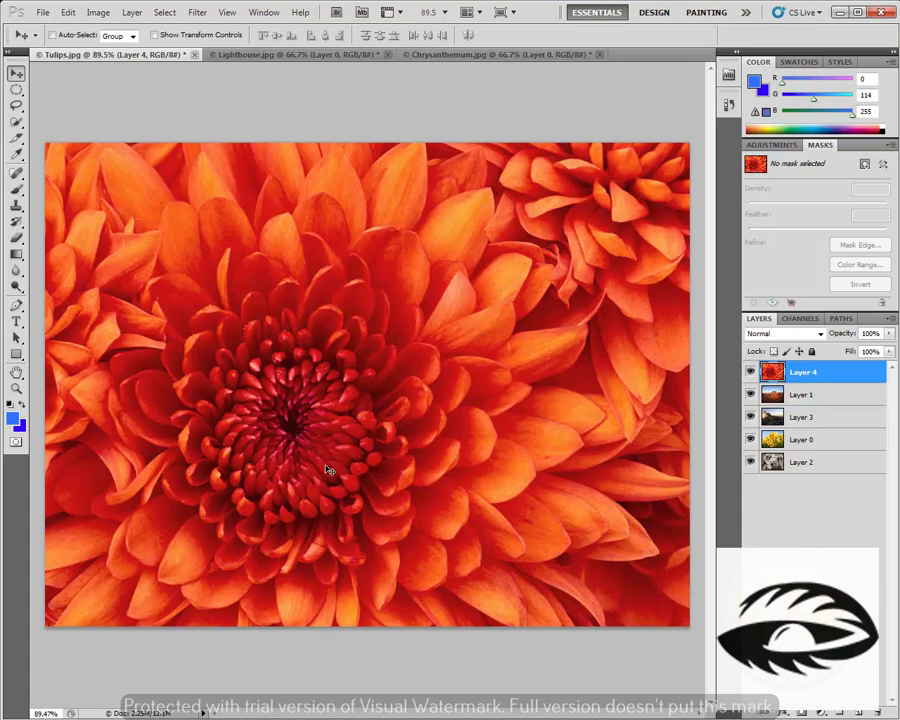
{"action": "left_click", "coordinate": [751, 373]}
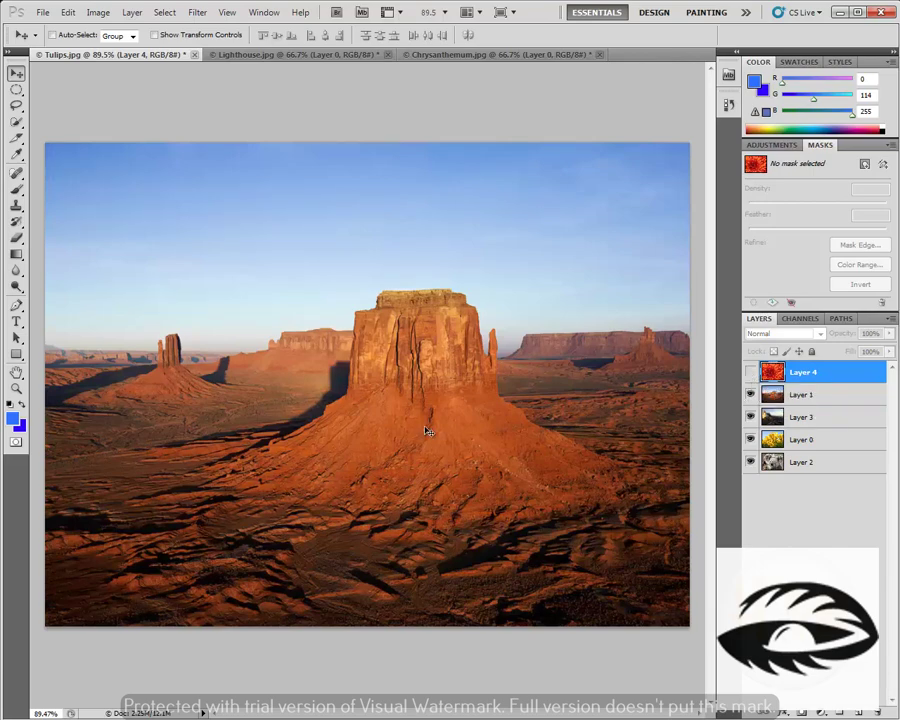
{"action": "left_click", "coordinate": [751, 373]}
{"action": "left_click", "coordinate": [751, 373]}
{"action": "left_click", "coordinate": [751, 373]}
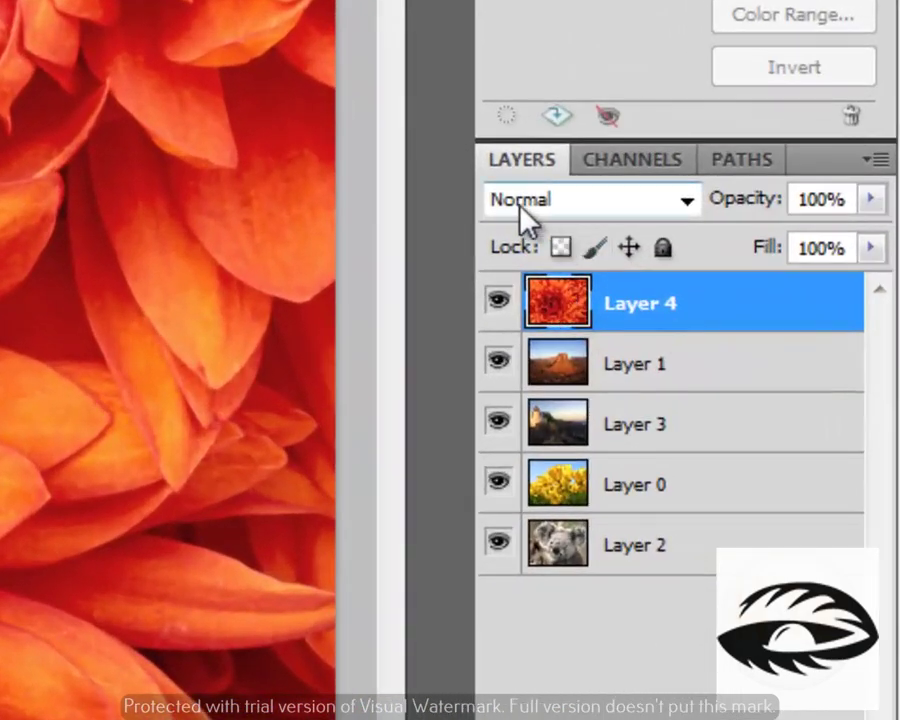
- Open the blend mode list for the chrysanthemum layer, currently set to Normal
{"action": "left_click", "coordinate": [631, 201]}
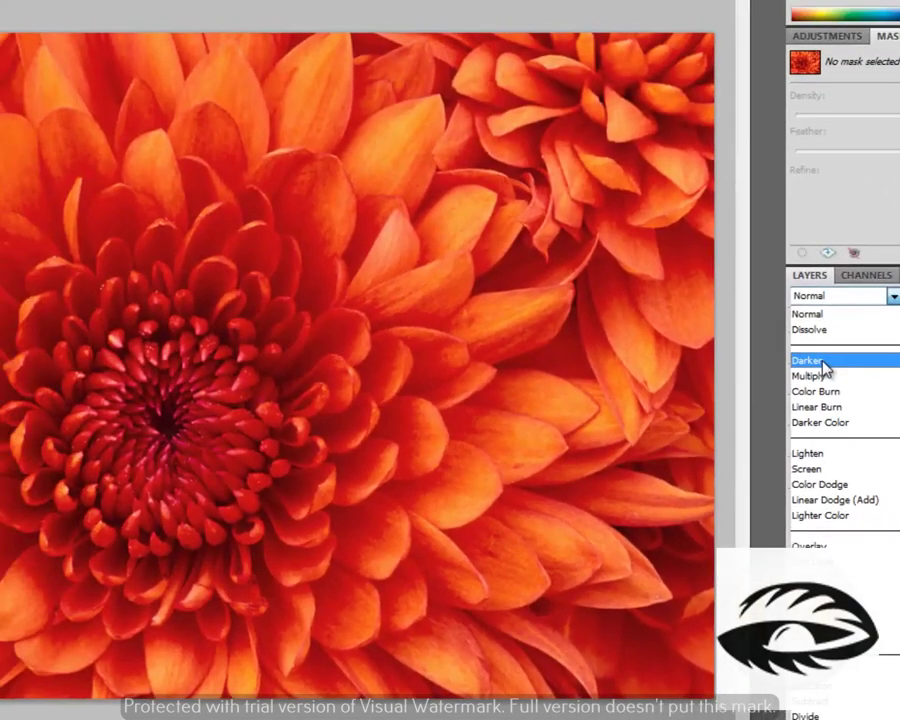
- Set the flower layer to Darken, compare it with Dissolve, and settle on Darken
{"action": "left_click", "coordinate": [822, 362]}
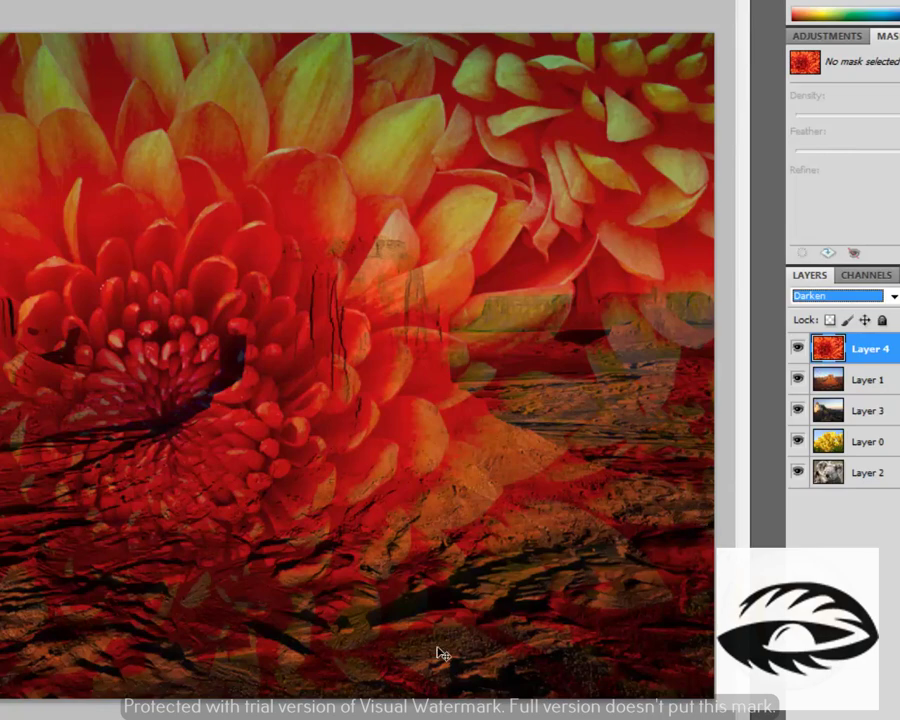
{"action": "key", "text": "Up"}
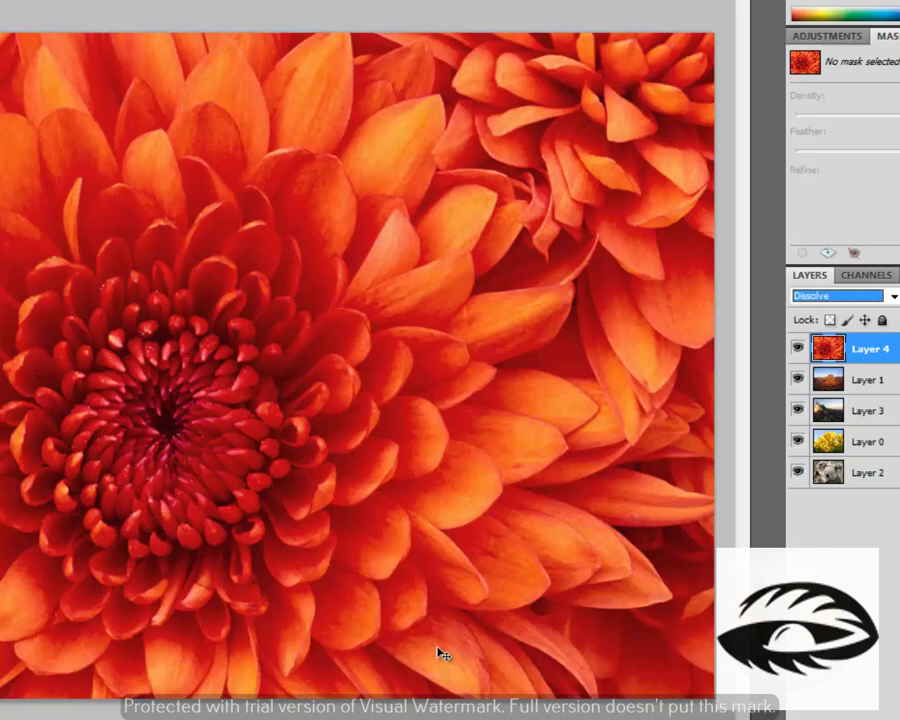
{"action": "key", "text": "Down"}
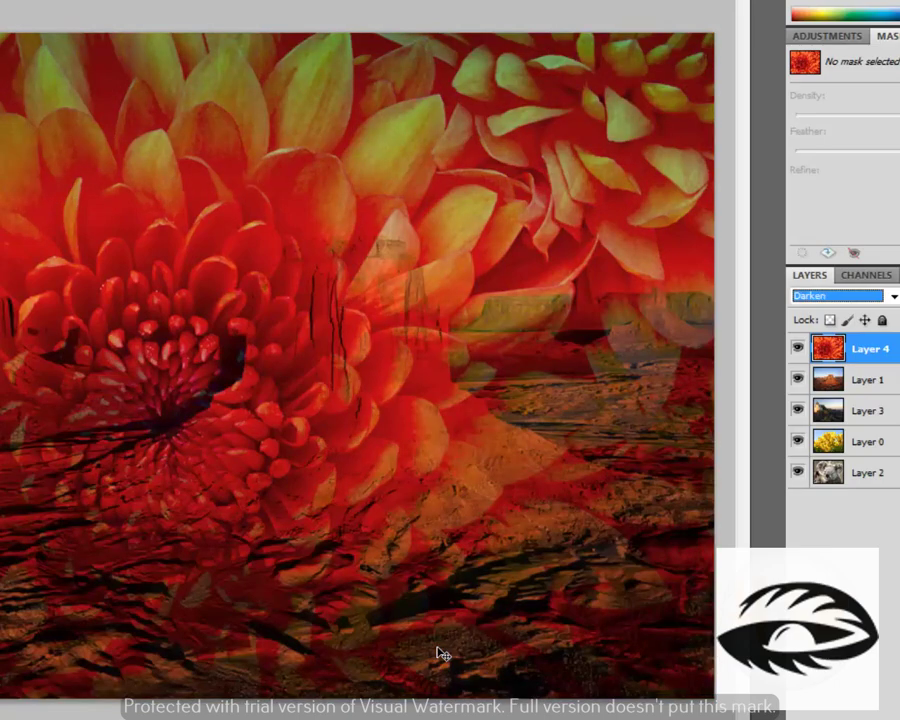
{"action": "key", "text": "Up"}
{"action": "key", "text": "Down"}
{"action": "key", "text": "Up"}
{"action": "key", "text": "Down"}
{"action": "key", "text": "Up"}
{"action": "key", "text": "Down"}
{"action": "key", "text": "Up"}
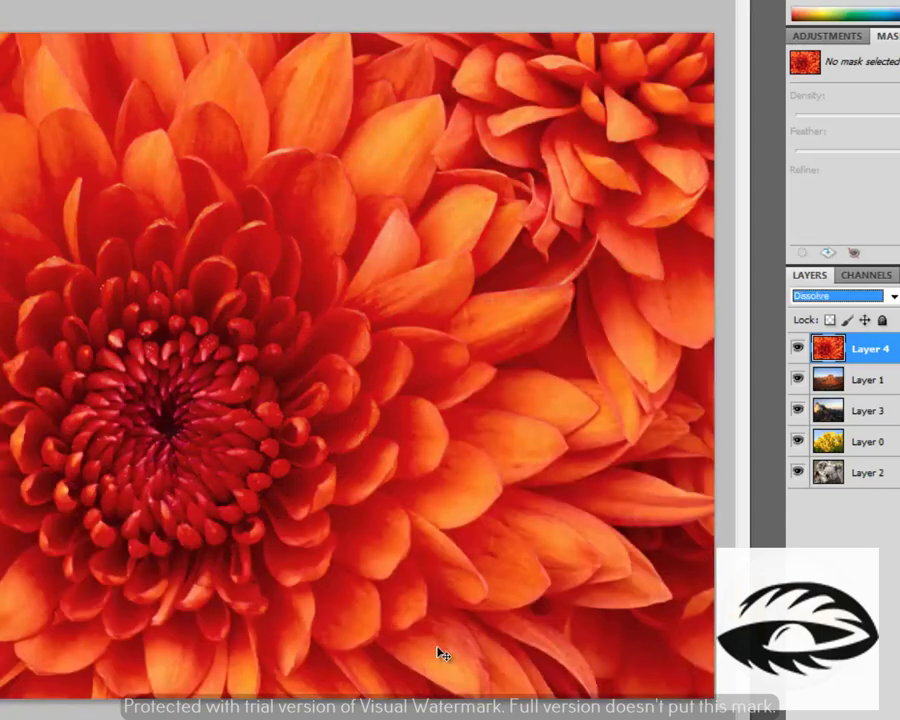
{"action": "key", "text": "Down"}
{"action": "key", "text": "Up"}
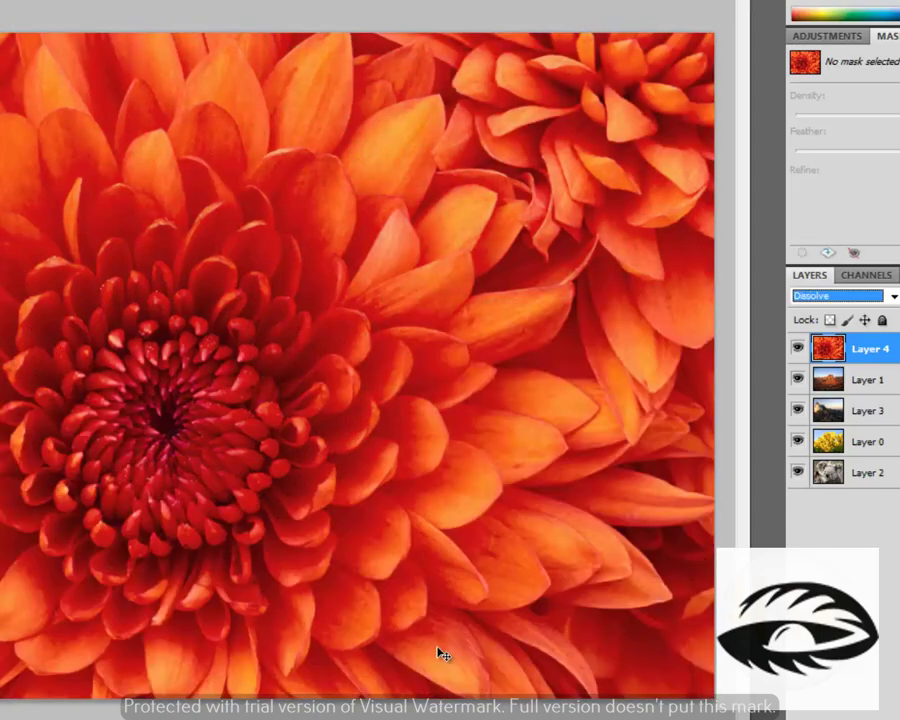
{"action": "key", "text": "Down"}
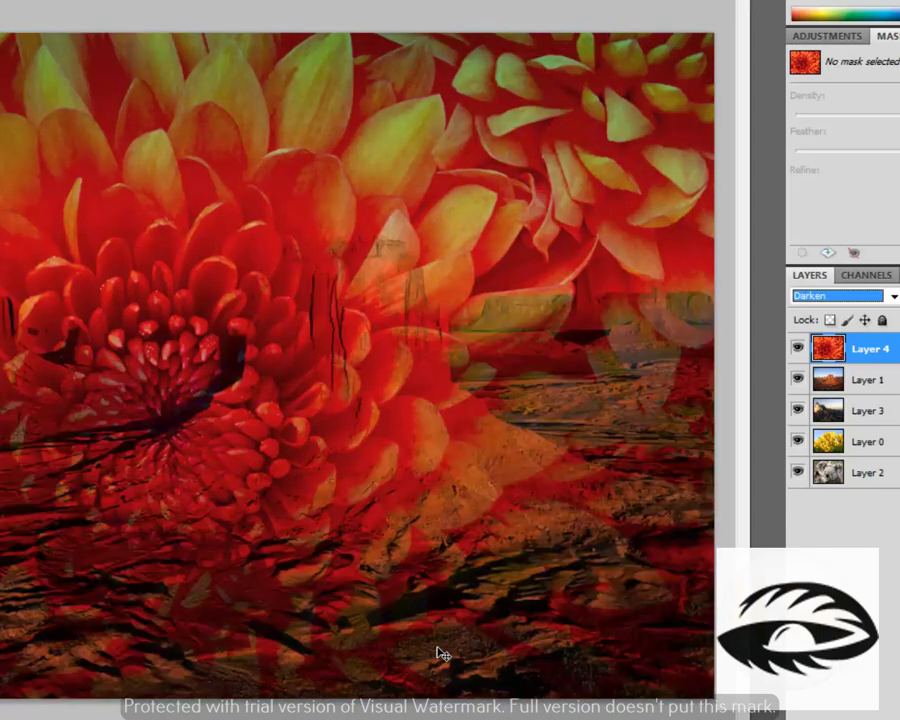
{"action": "key", "text": "Up"}
{"action": "key", "text": "Down"}
- Preview Multiply, Color Burn, Darker Color and Lighten, then return the layer to Normal
{"action": "key", "text": "Down"}
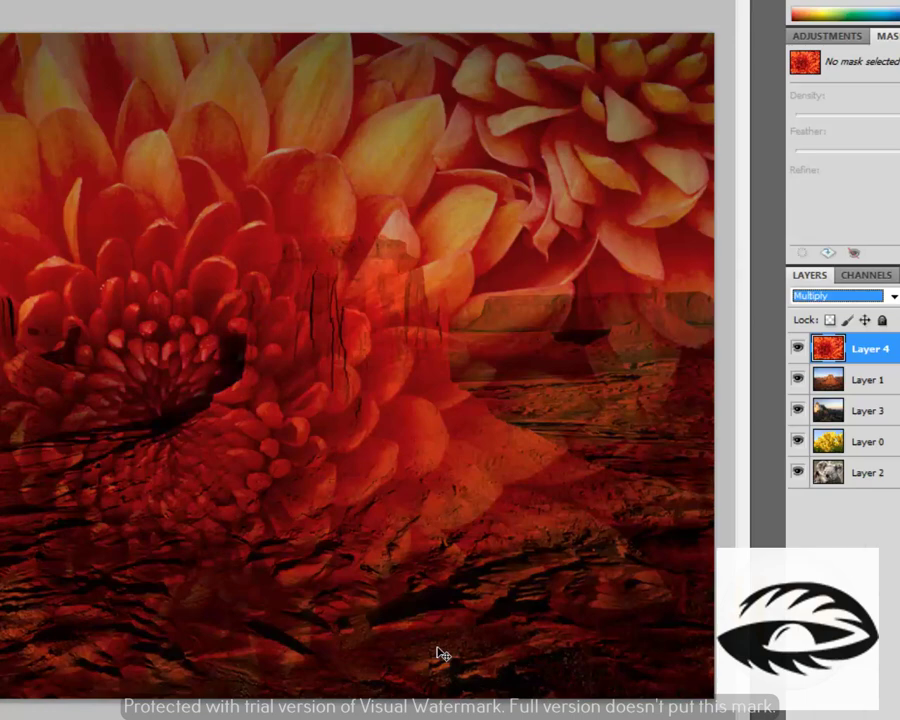
{"action": "key", "text": "Down"}
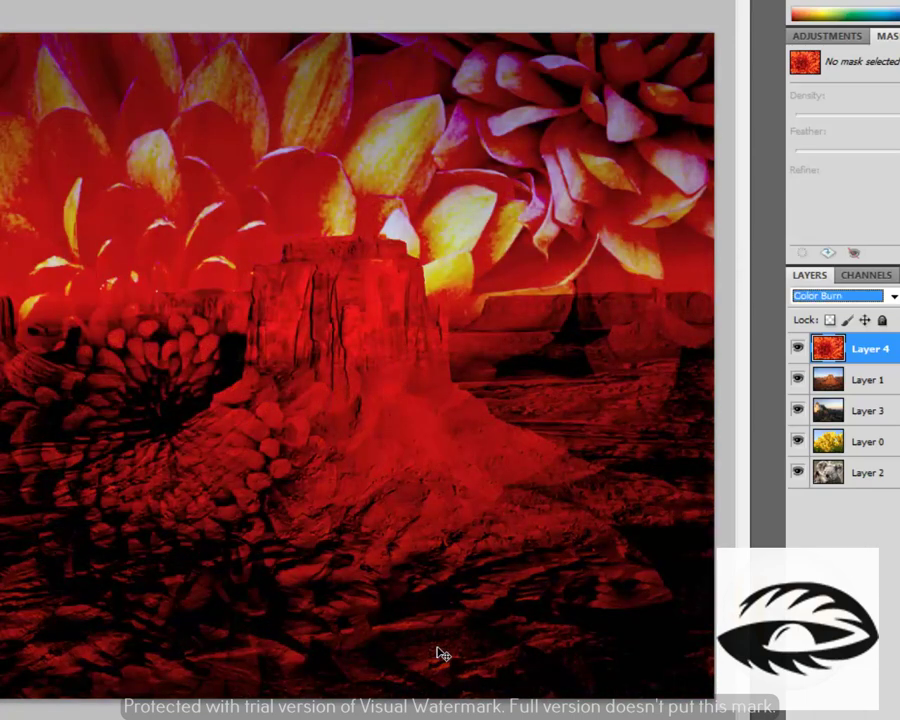
{"action": "key", "text": "Down"}
{"action": "key", "text": "Down"}
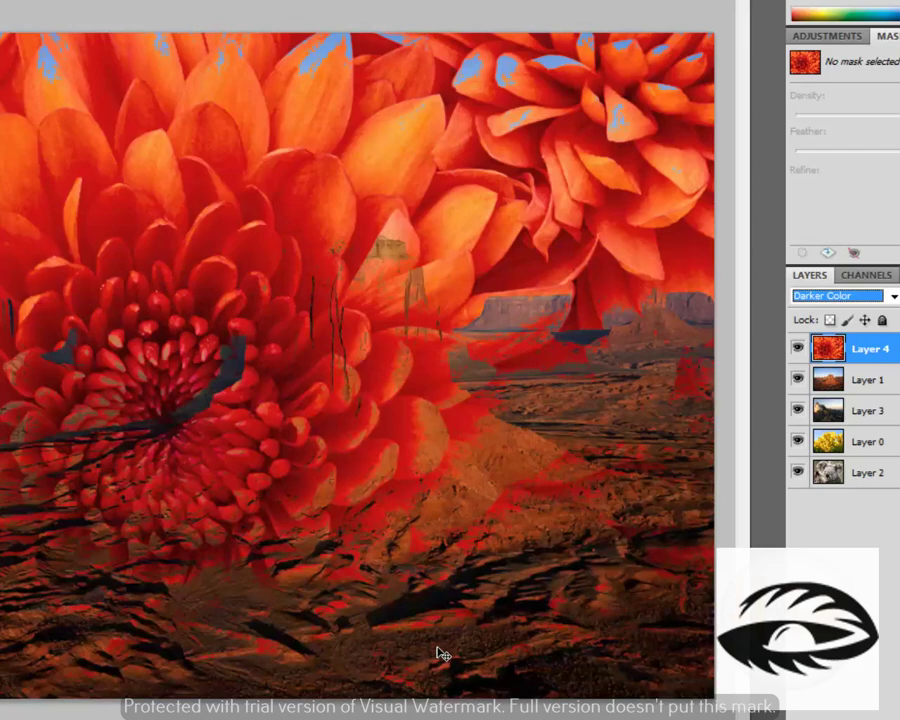
{"action": "key", "text": "Down"}
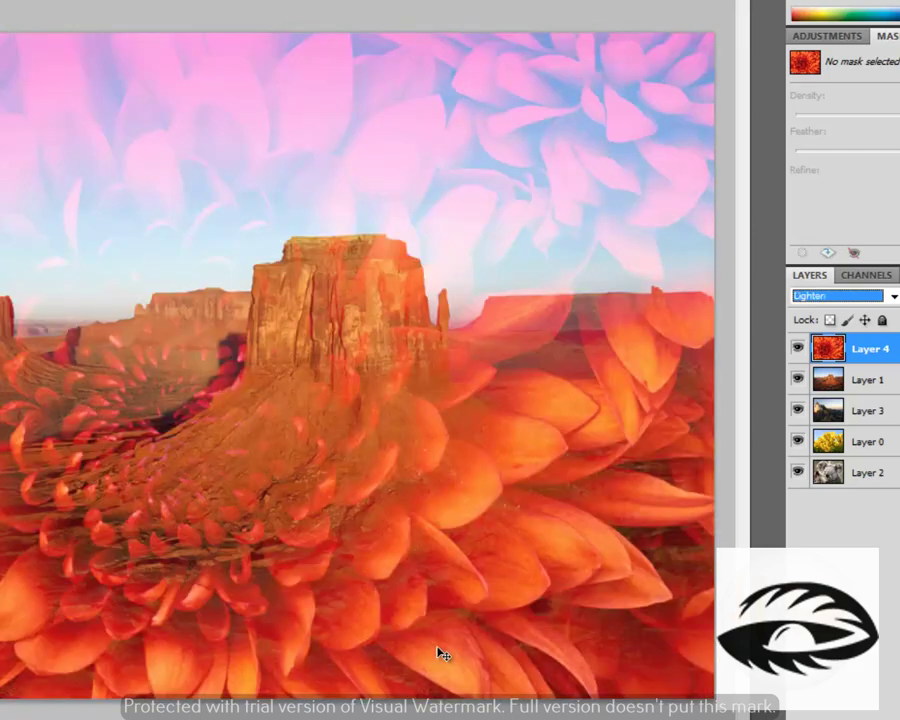
{"action": "key", "text": "Down"}
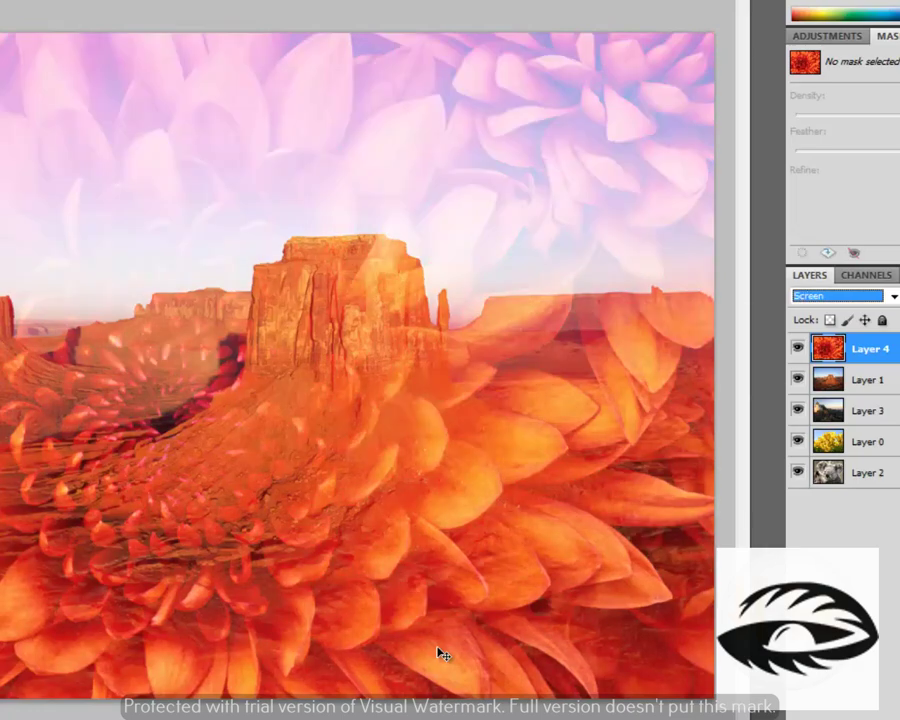
{"action": "key", "text": "Up"}
{"action": "key", "text": "Up"}
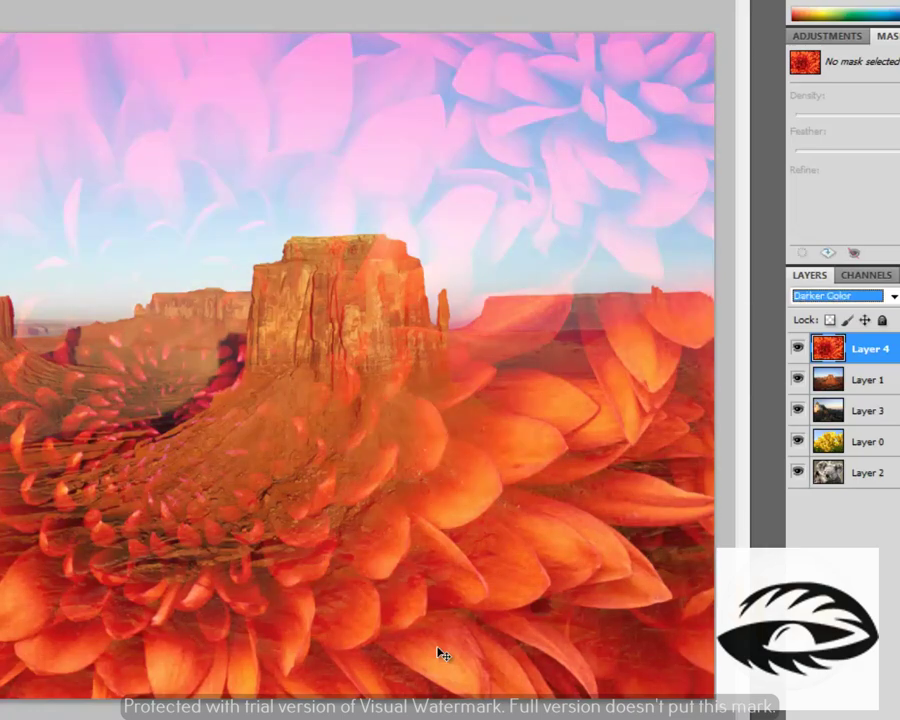
{"action": "key", "text": "Home"}
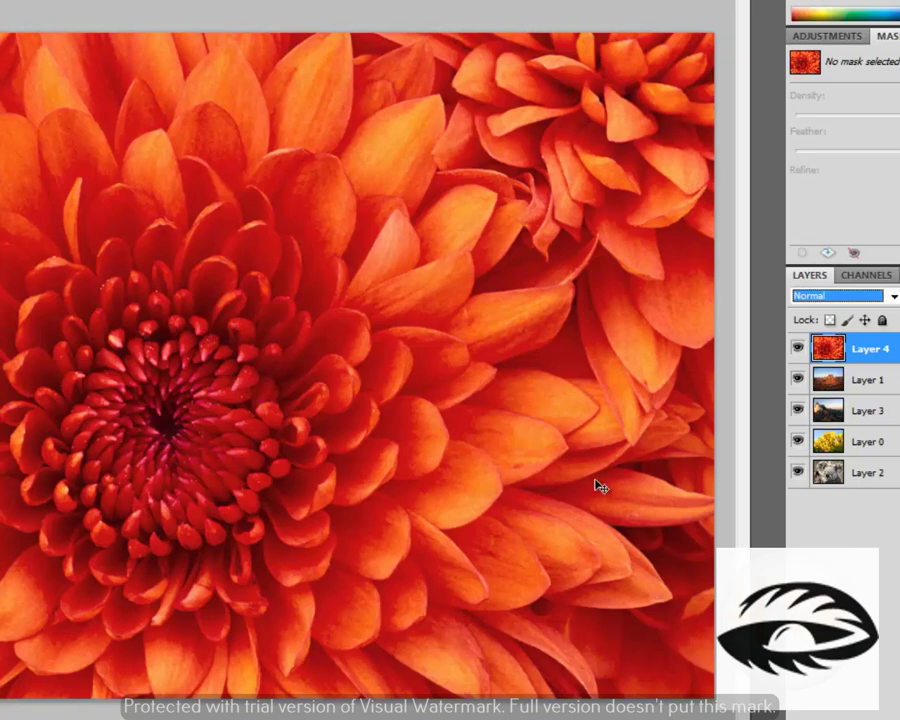
- Hide the chrysanthemum layer (Layer 4) and make the desert Layer 1 active
{"action": "left_click", "coordinate": [798, 349]}
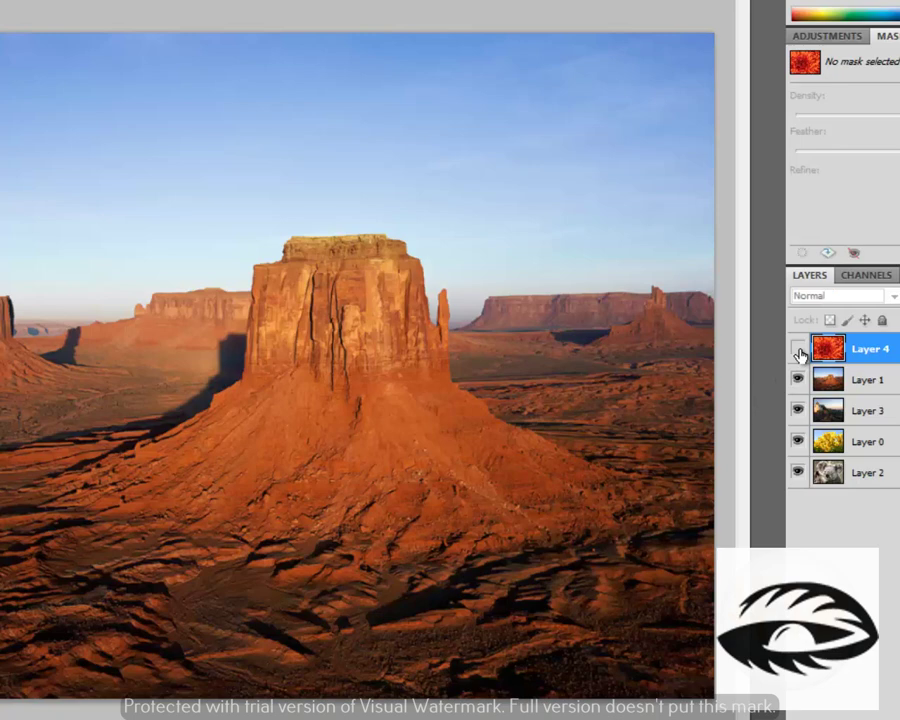
{"action": "left_click", "coordinate": [869, 380]}
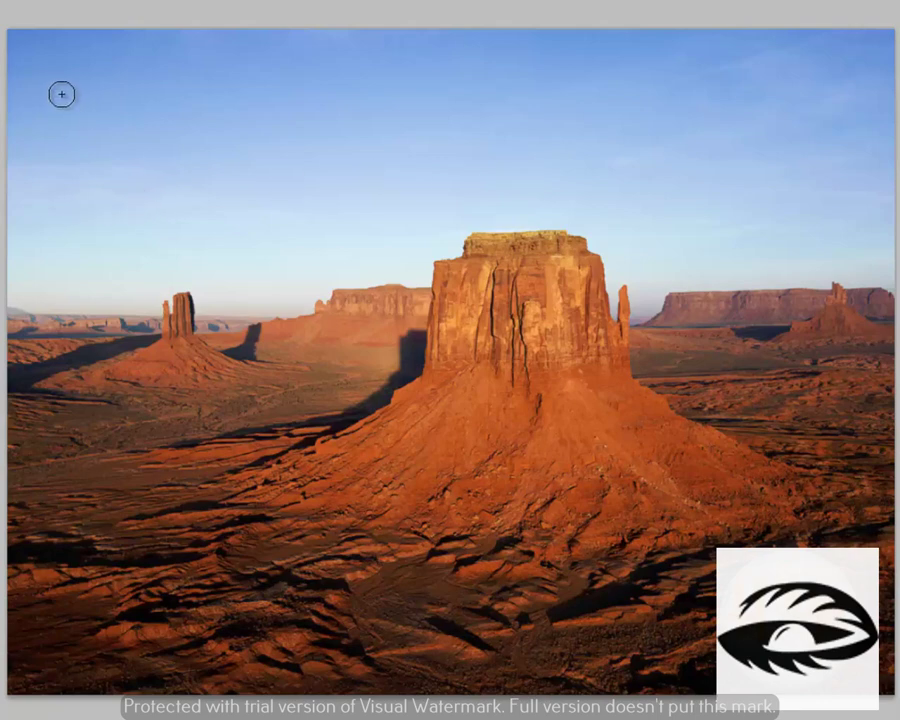
- Paint a Quick Selection across the sky, starting from the top-left corner
{"action": "mouse_move", "coordinate": [62, 92]}
{"action": "left_mouse_down"}
{"action": "mouse_move", "coordinate": [50, 119]}
{"action": "mouse_move", "coordinate": [48, 271]}
{"action": "mouse_move", "coordinate": [171, 253]}
{"action": "mouse_move", "coordinate": [247, 271]}
{"action": "mouse_move", "coordinate": [287, 265]}
{"action": "mouse_move", "coordinate": [490, 165]}
{"action": "left_mouse_up"}
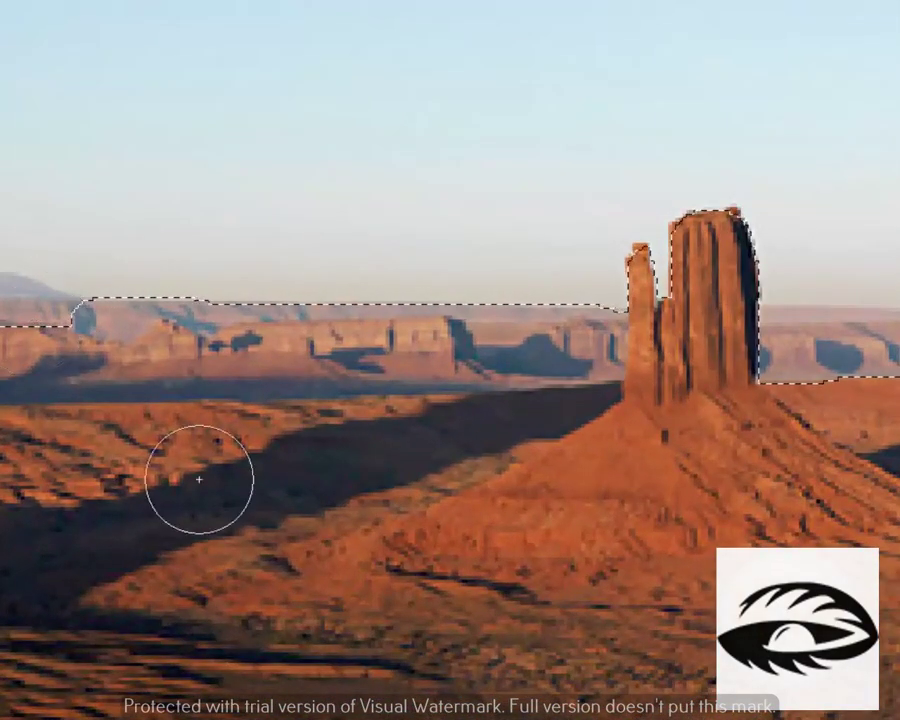
{"action": "scroll", "coordinate": [450, 360], "scroll_direction": "left", "scroll_amount": 3}
{"action": "scroll", "coordinate": [450, 360], "scroll_direction": "left", "scroll_amount": 1}
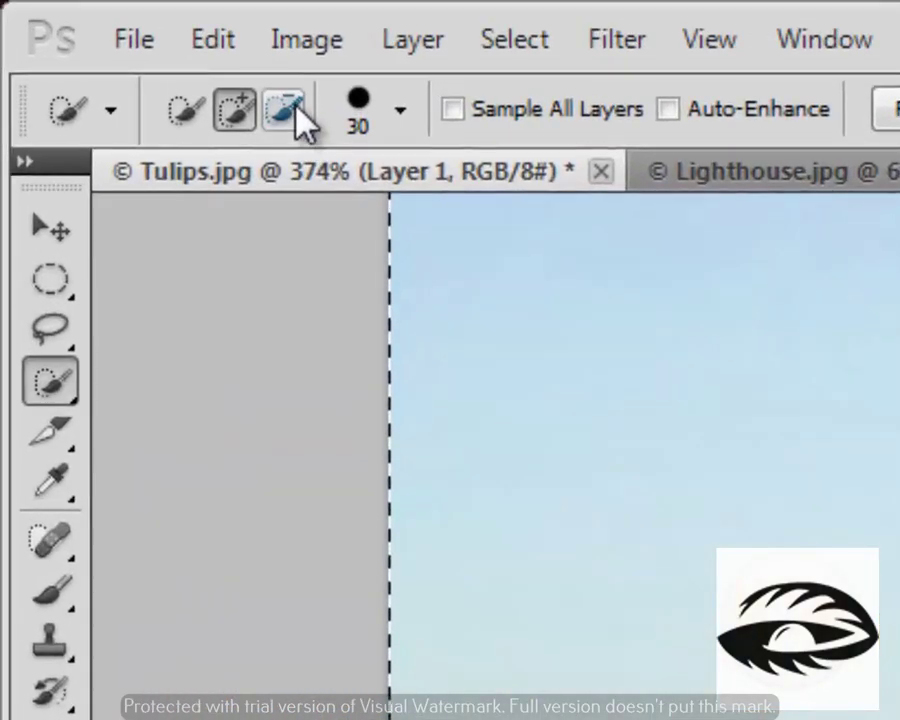
- Subtract the far-left mesa from the sky selection using a smaller brush
{"action": "left_click", "coordinate": [287, 108]}
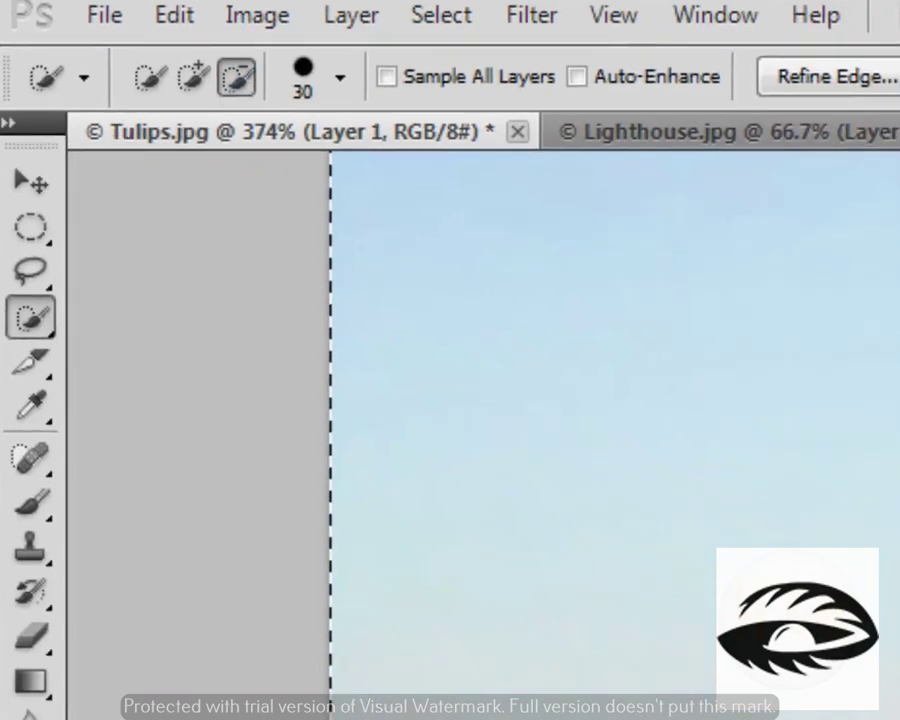
{"action": "key", "text": "bracketleft"}
{"action": "key", "text": "bracketleft"}
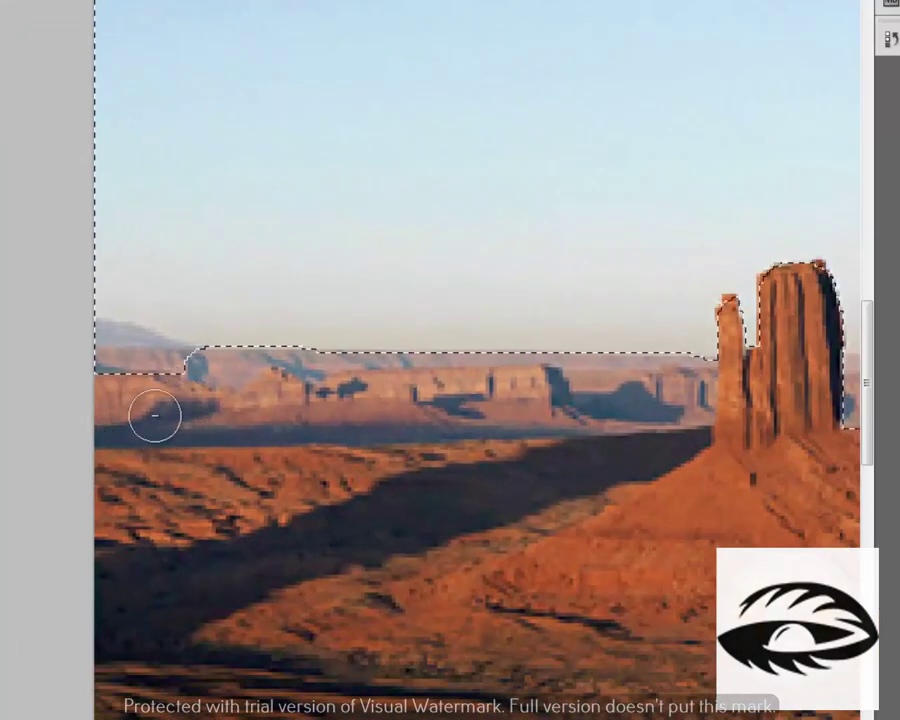
{"action": "key", "text": "bracketleft"}
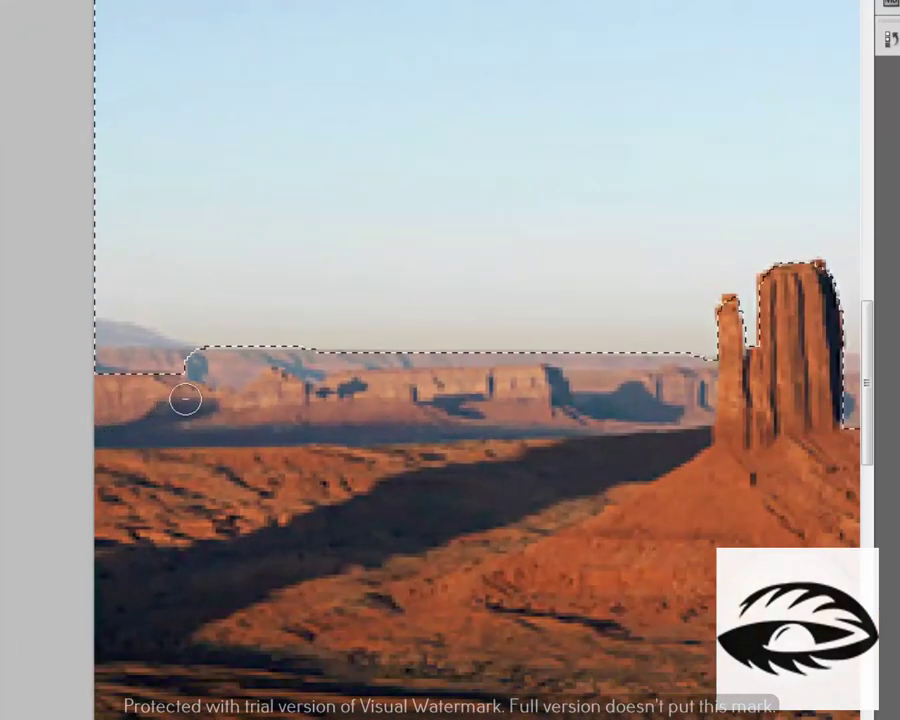
{"action": "left_click_drag", "start_coordinate": [180, 382], "coordinate": [118, 350]}
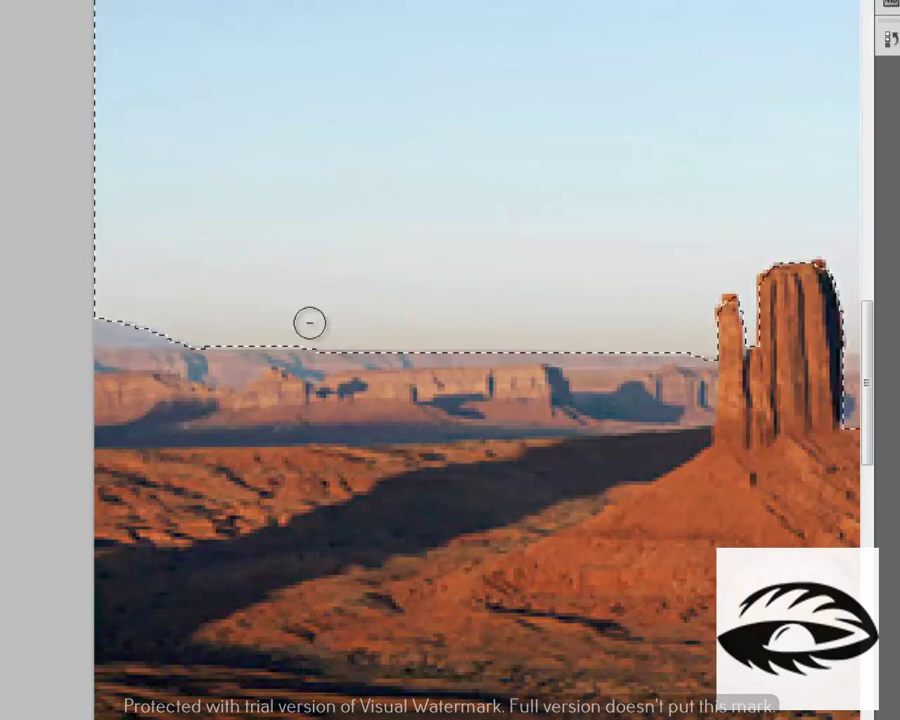
{"action": "scroll", "coordinate": [364, 506], "scroll_direction": "down", "scroll_amount": 2}
{"action": "scroll", "coordinate": [498, 460], "scroll_direction": "down", "scroll_amount": 2}
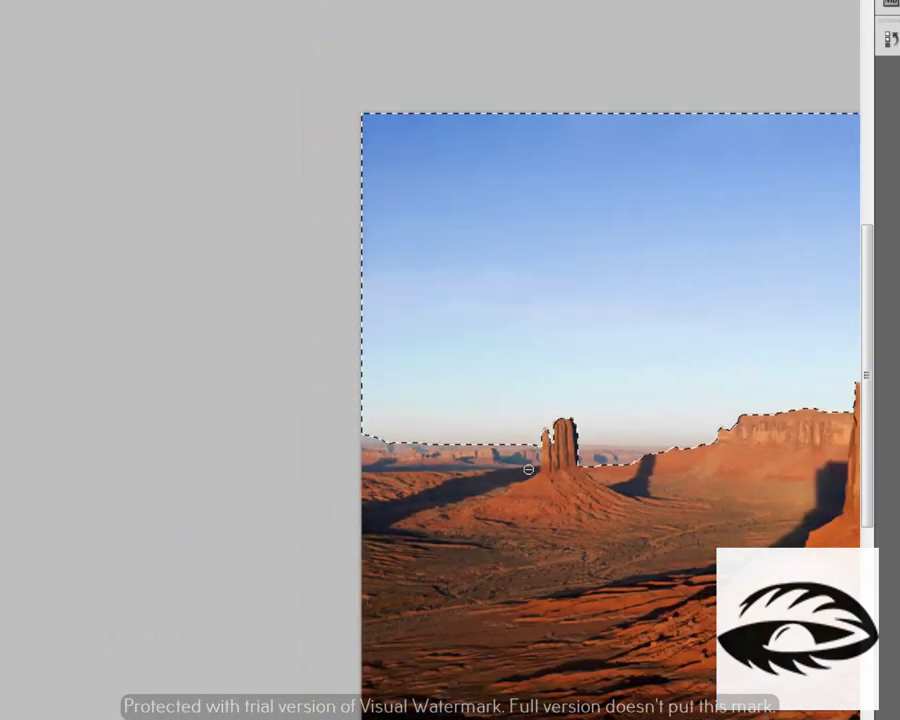
{"action": "scroll", "coordinate": [526, 466], "scroll_direction": "down", "scroll_amount": 1}
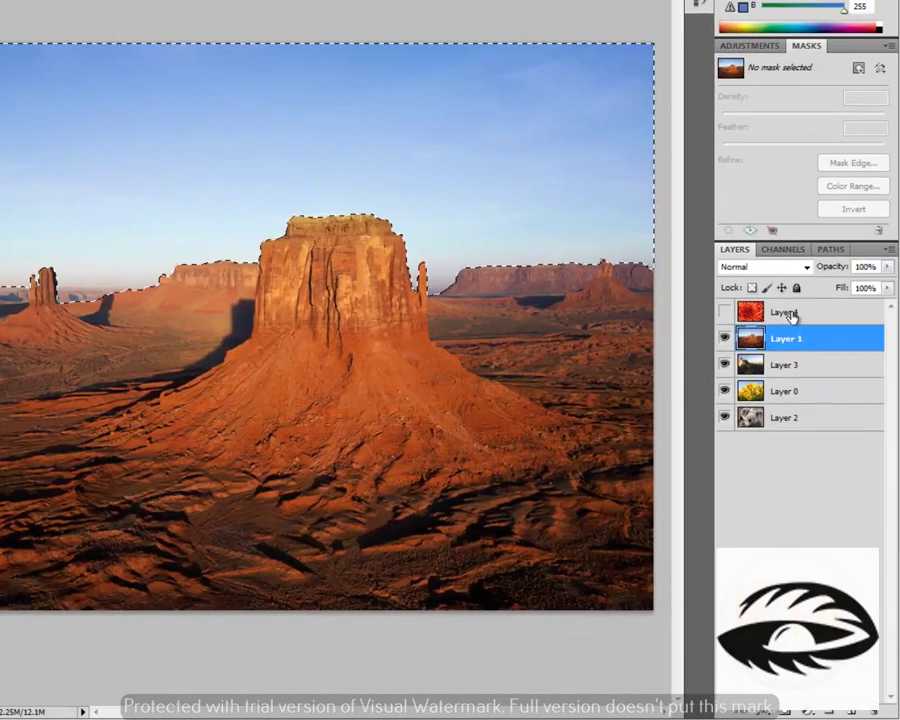
- Select Layer 4 and make the chrysanthemum visible again over the desert
{"action": "left_click", "coordinate": [789, 314]}
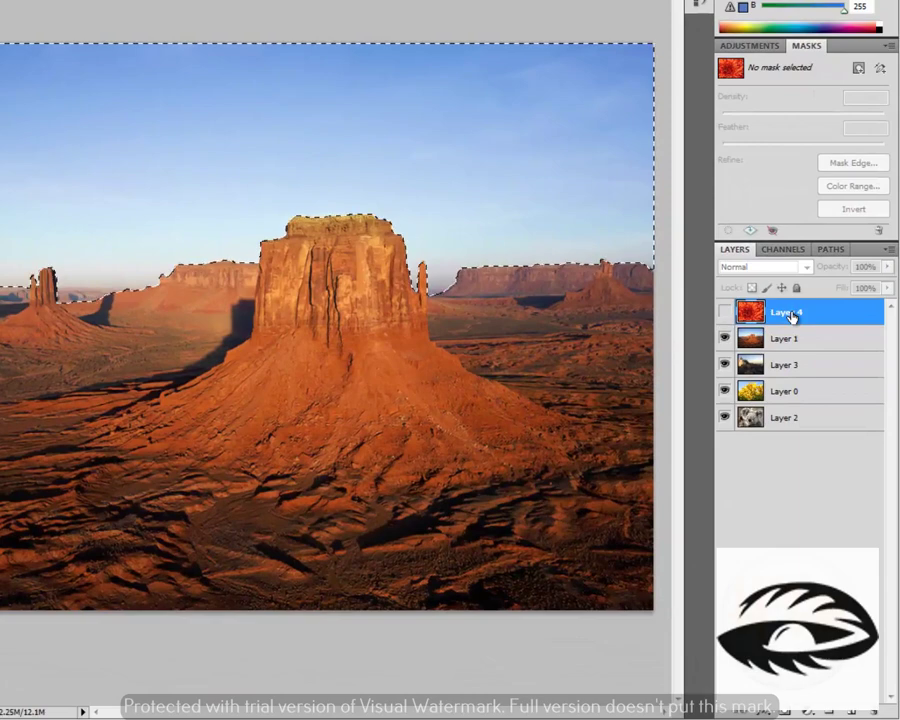
{"action": "left_click", "coordinate": [725, 313]}
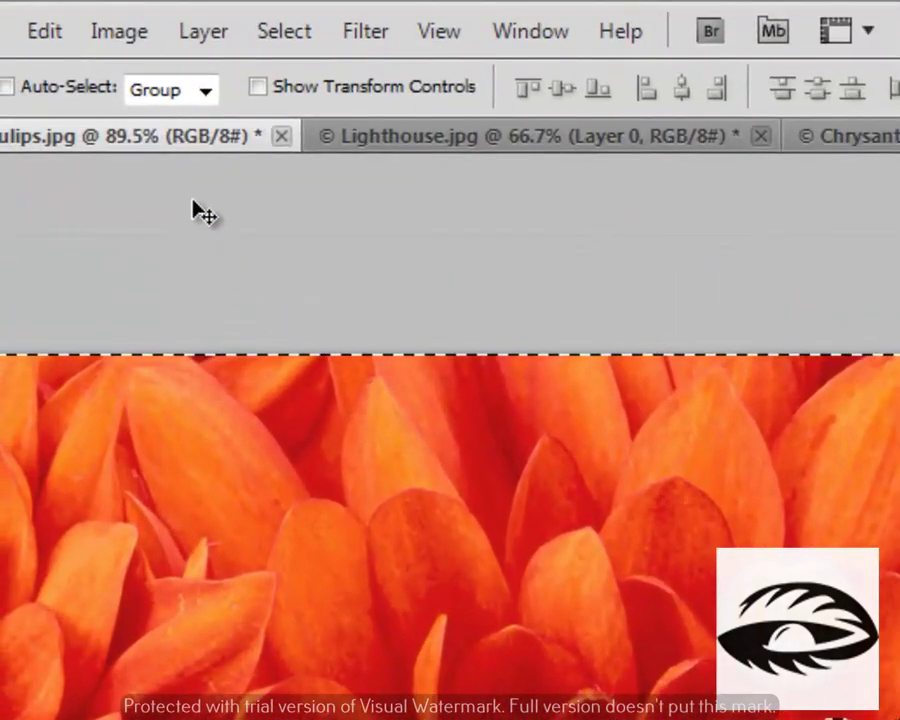
- Invert the sky selection with Select > Inverse to select the land below the horizon
{"action": "left_click", "coordinate": [263, 30]}
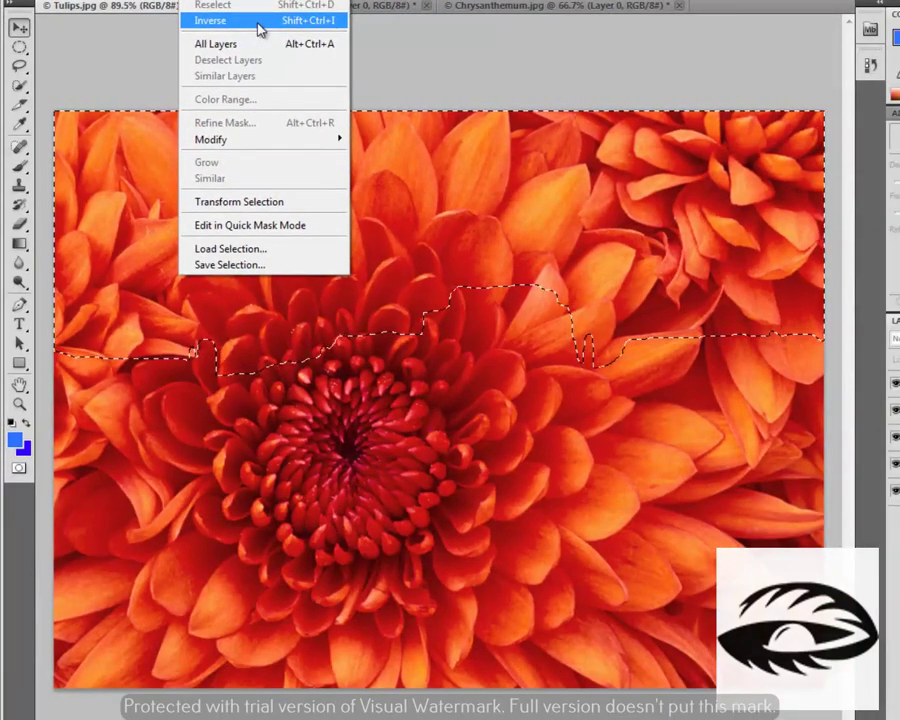
{"action": "left_click", "coordinate": [257, 24]}
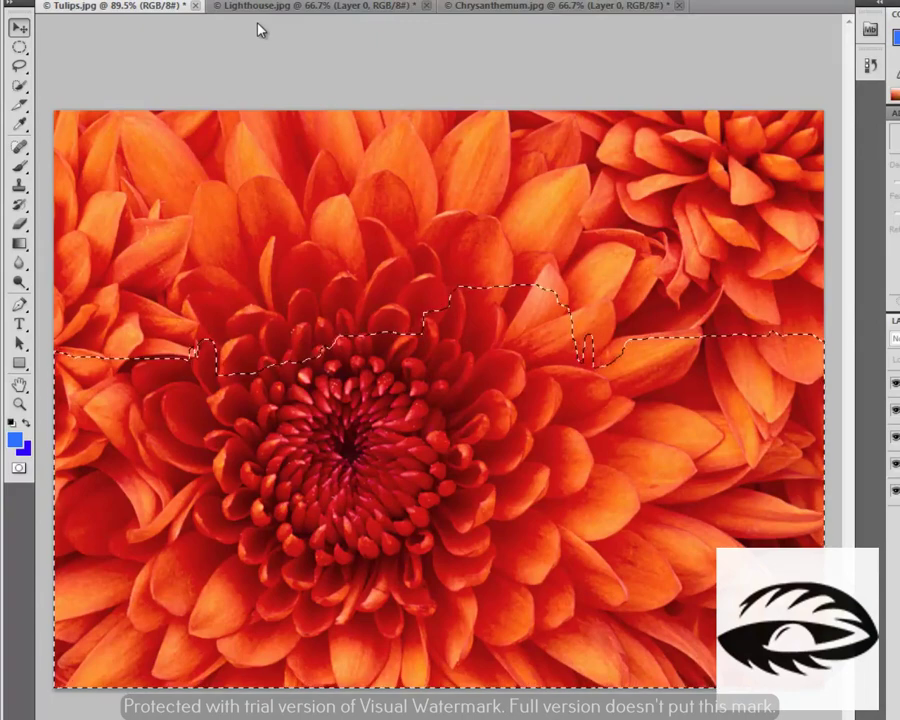